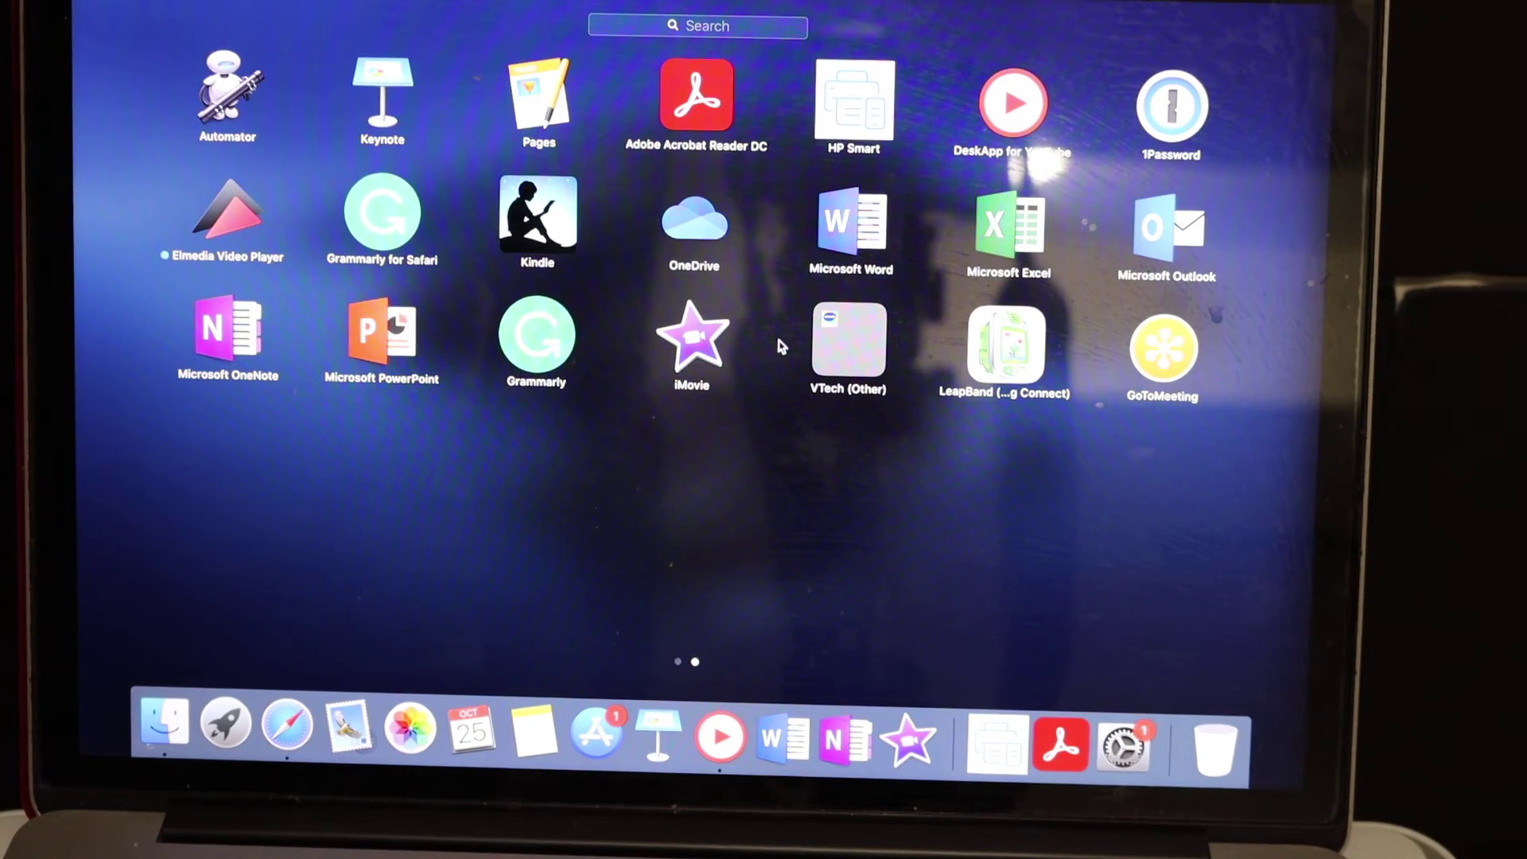
- Launch HP Smart from Launchpad to reach its add-a-printer start screen
click(854, 110)
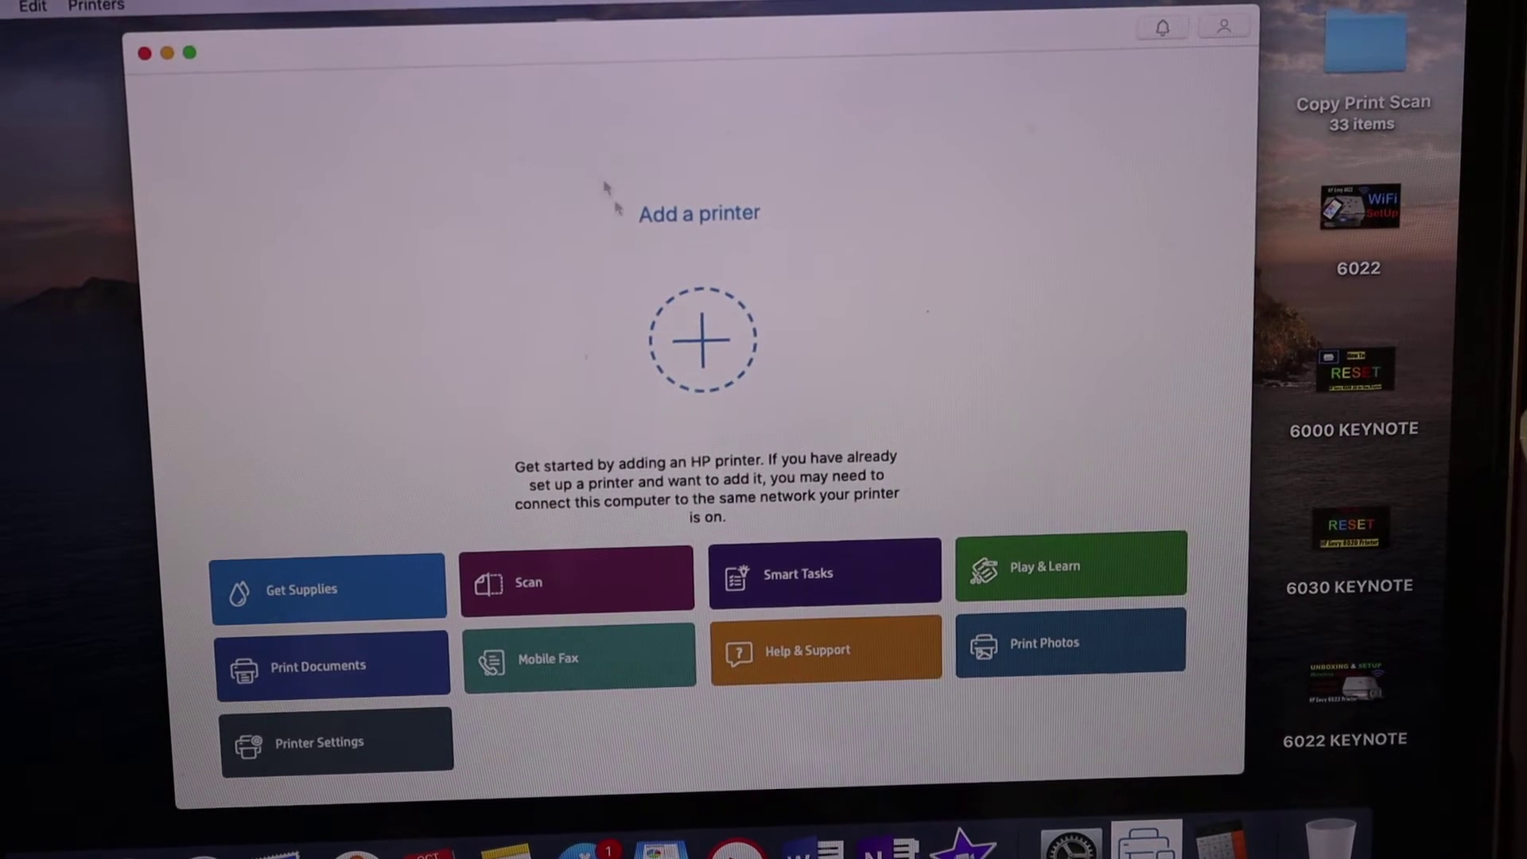
- Add a printer and let the search find the HP ENVY 6000 series
click(694, 316)
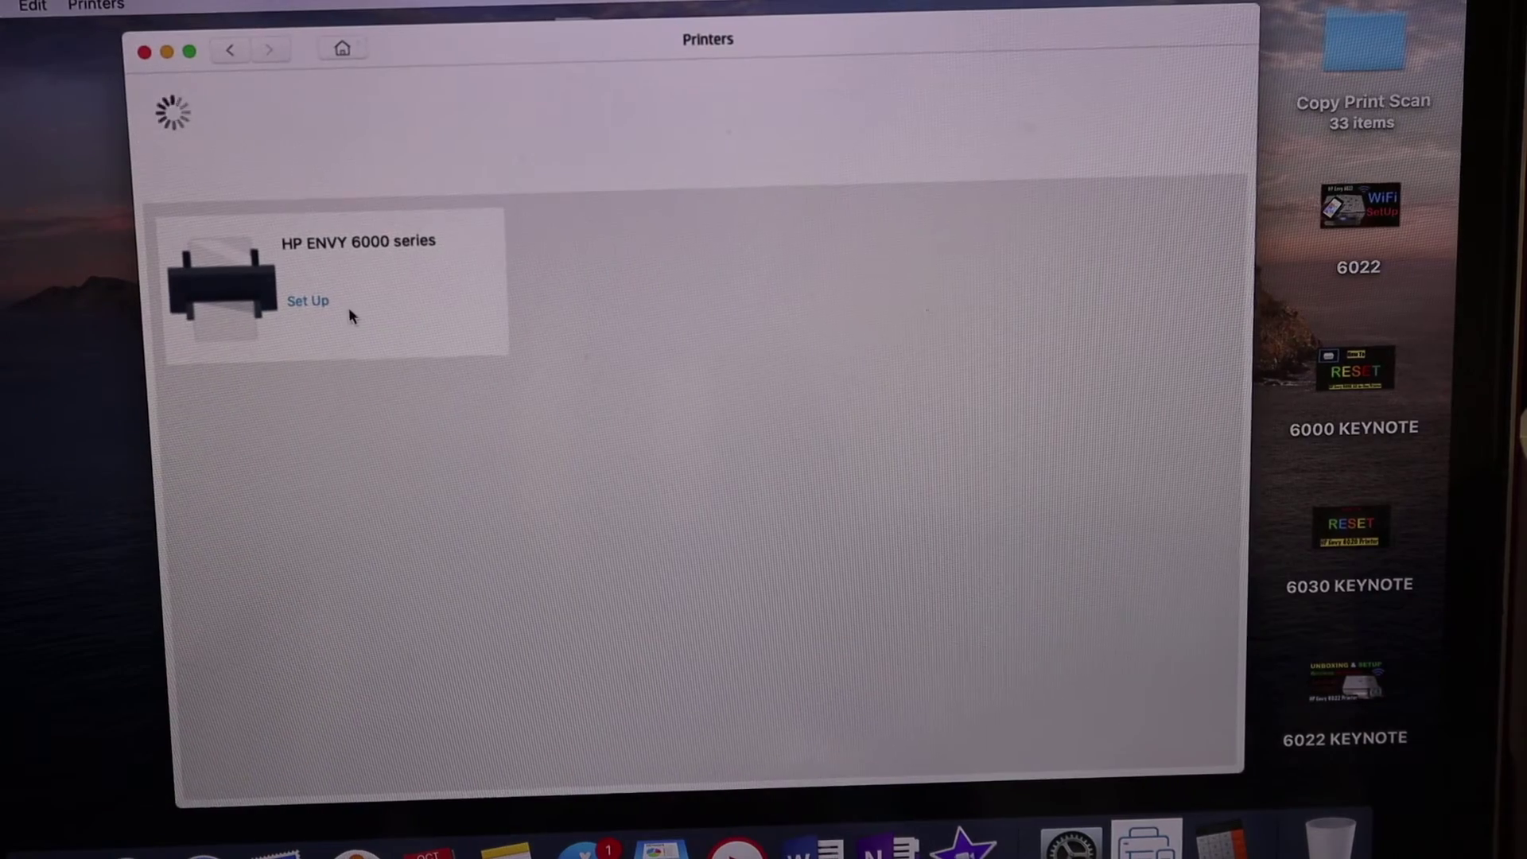
- Set up the HP ENVY 6000 series, sharing the Wi-Fi password and confirming successful installation
click(311, 301)
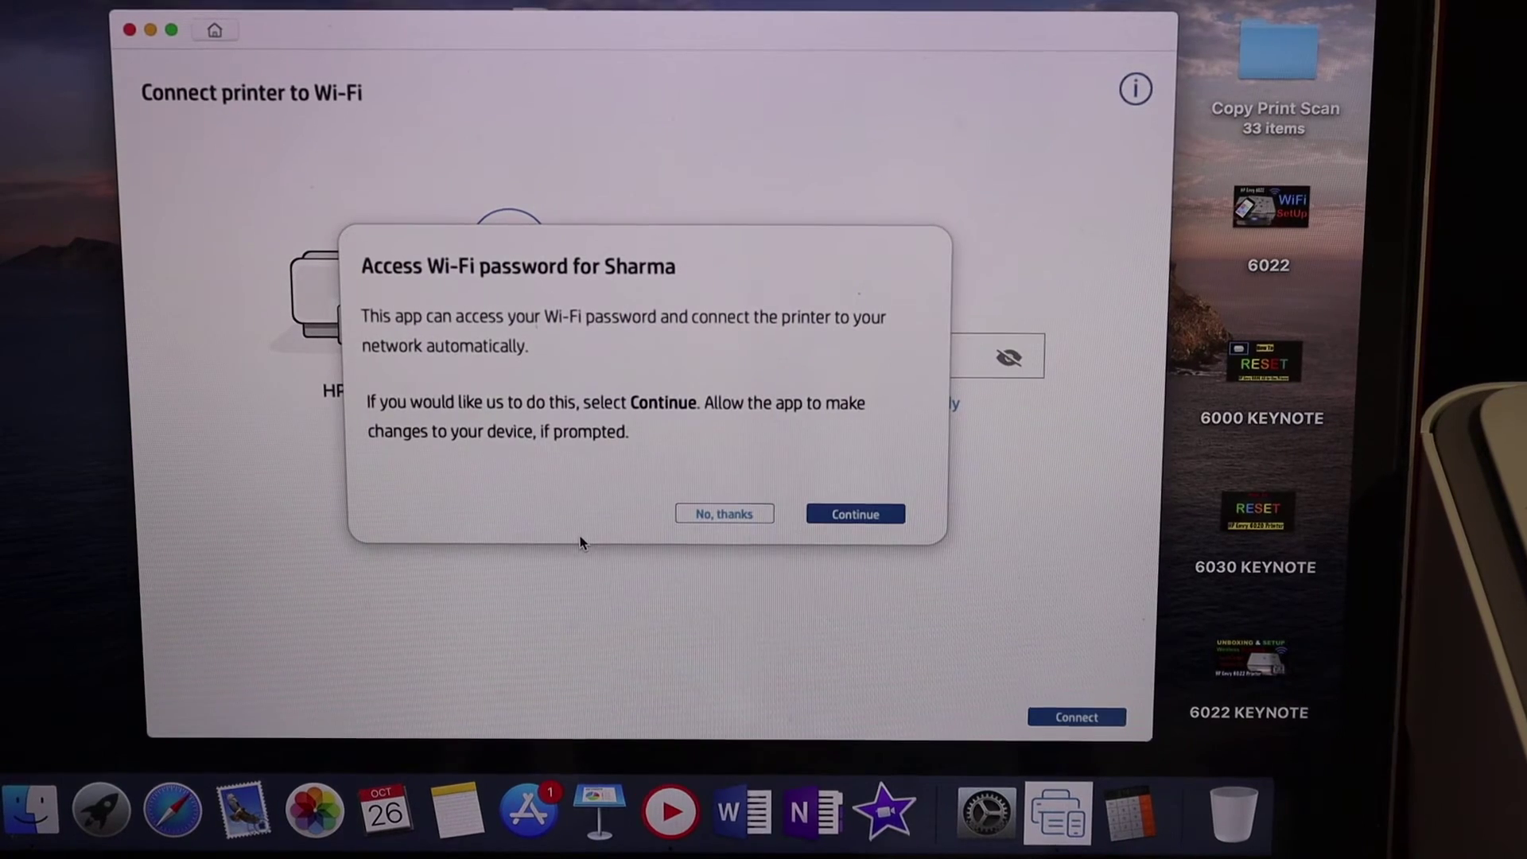
click(879, 522)
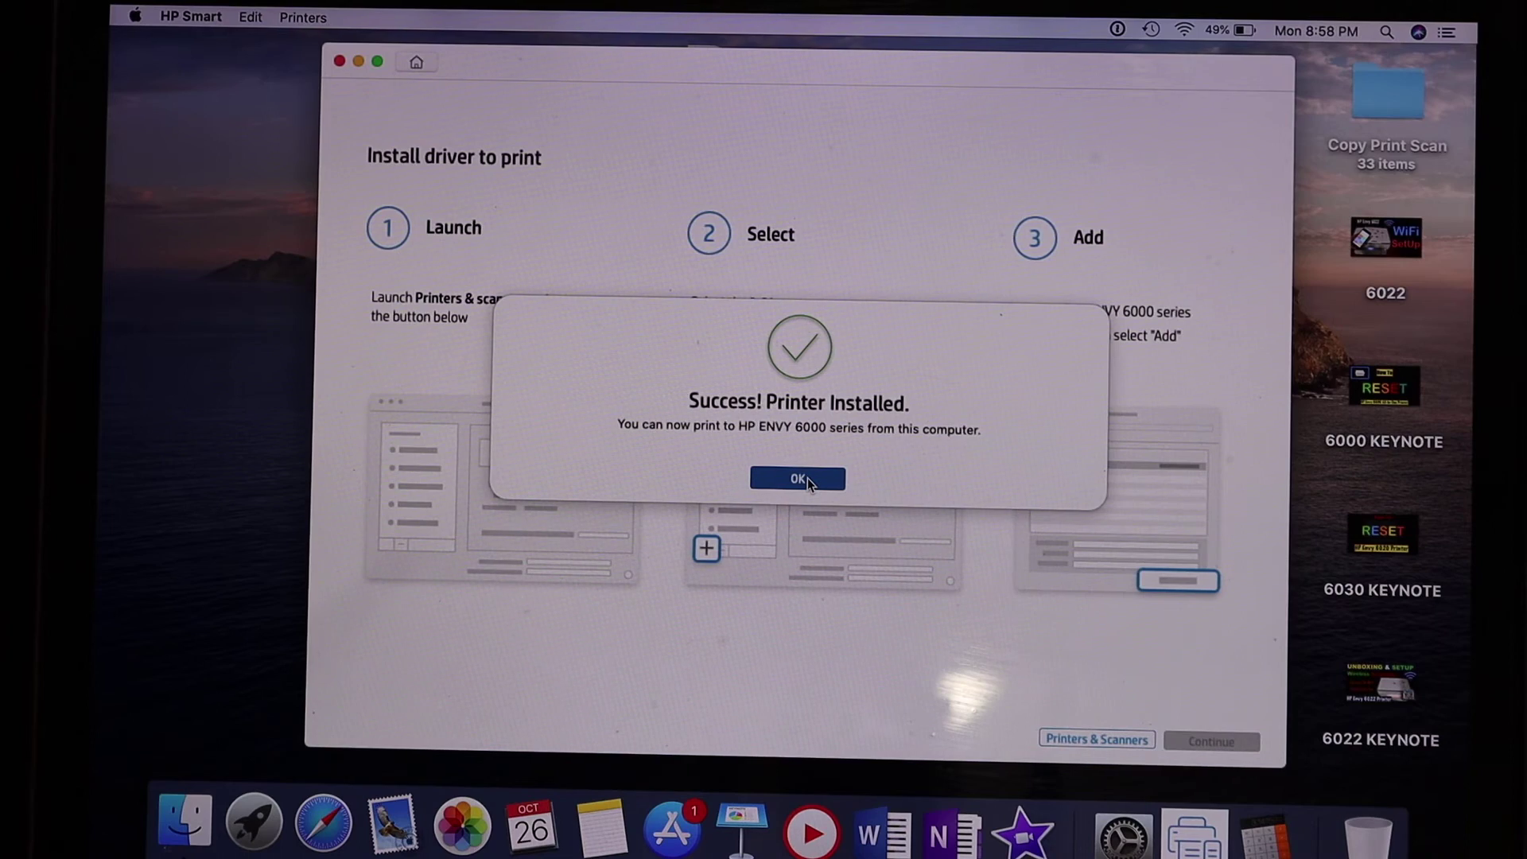
click(807, 479)
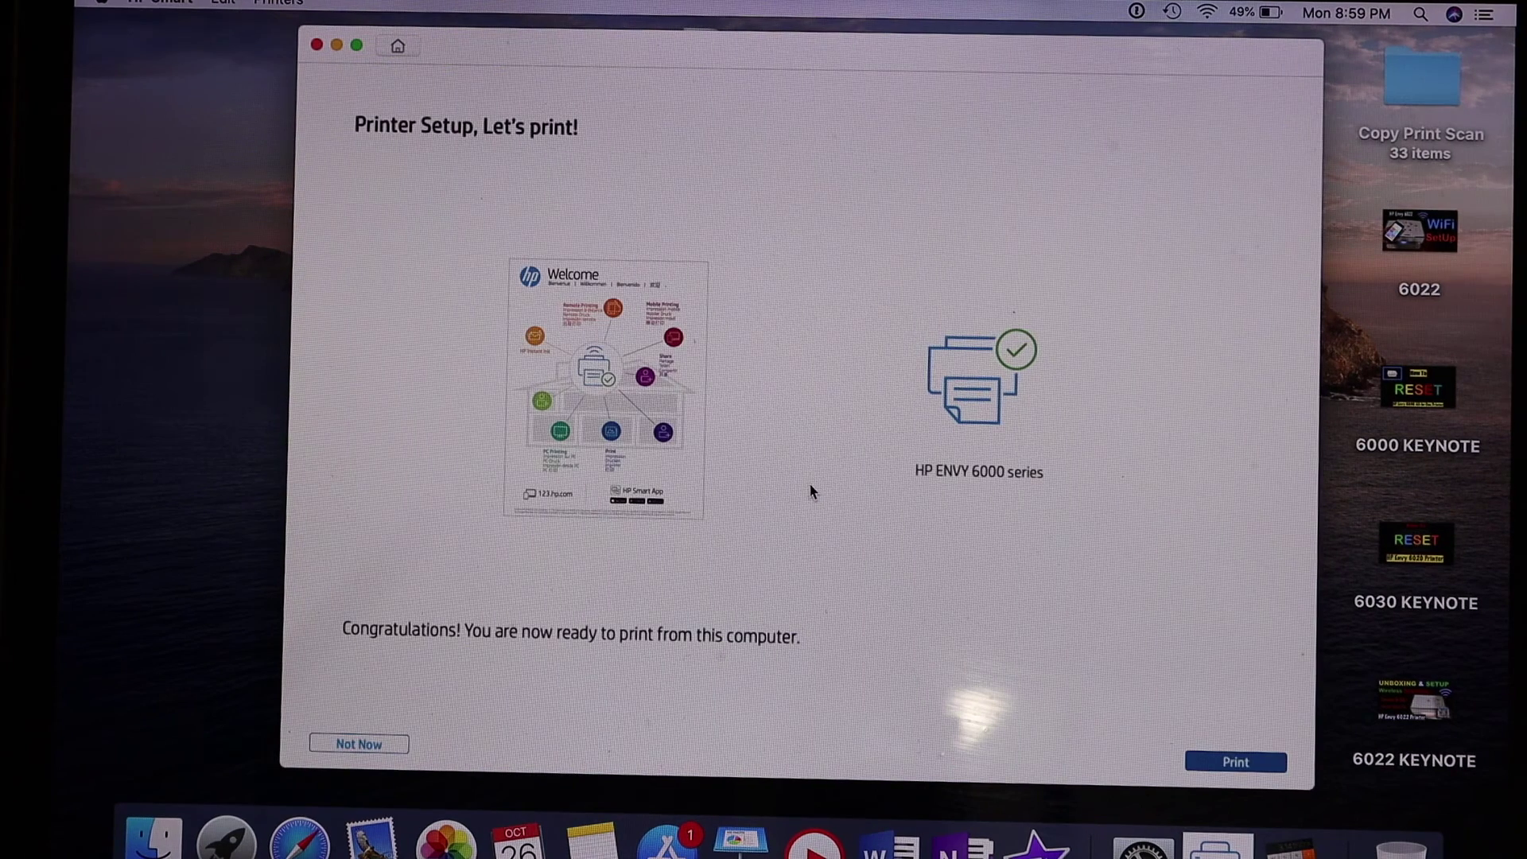